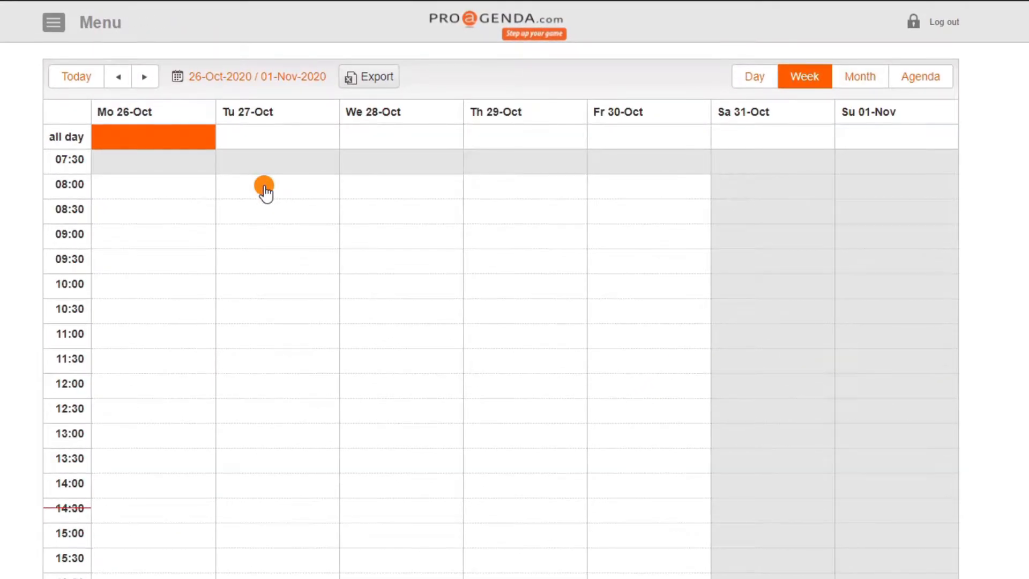
Create a Not Available entry on Tuesday 27 October 2020 starting at 08:00, titled "Off", with black as the appointment color
{"action": "left_click", "coordinate": [265, 189]}
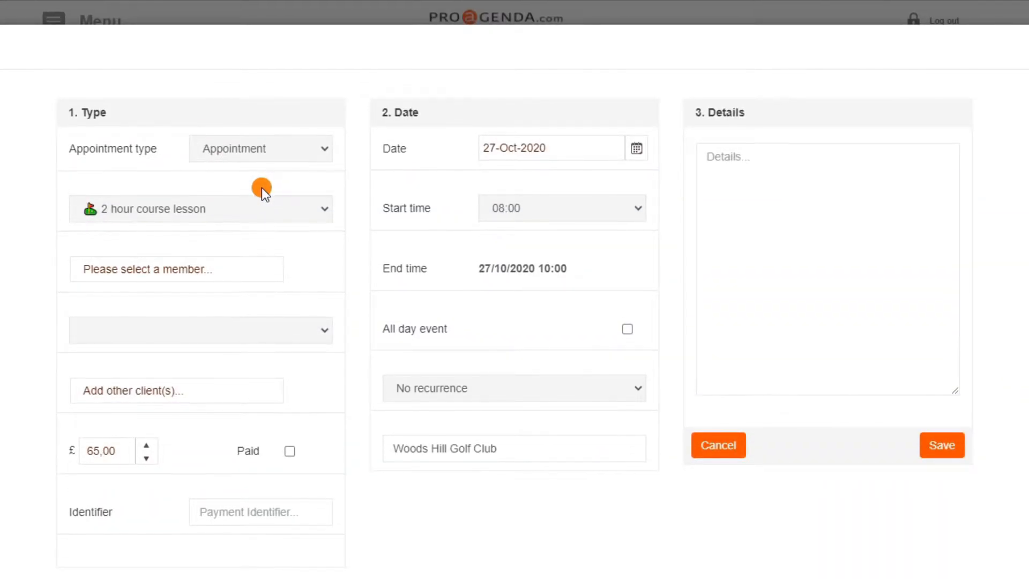
{"action": "left_click", "coordinate": [274, 146]}
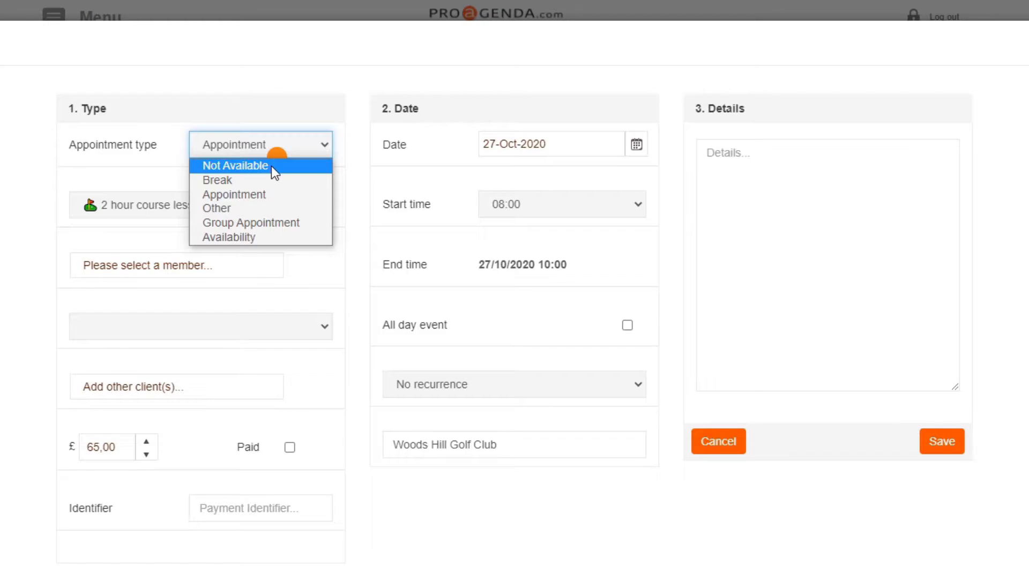
{"action": "left_click", "coordinate": [271, 166]}
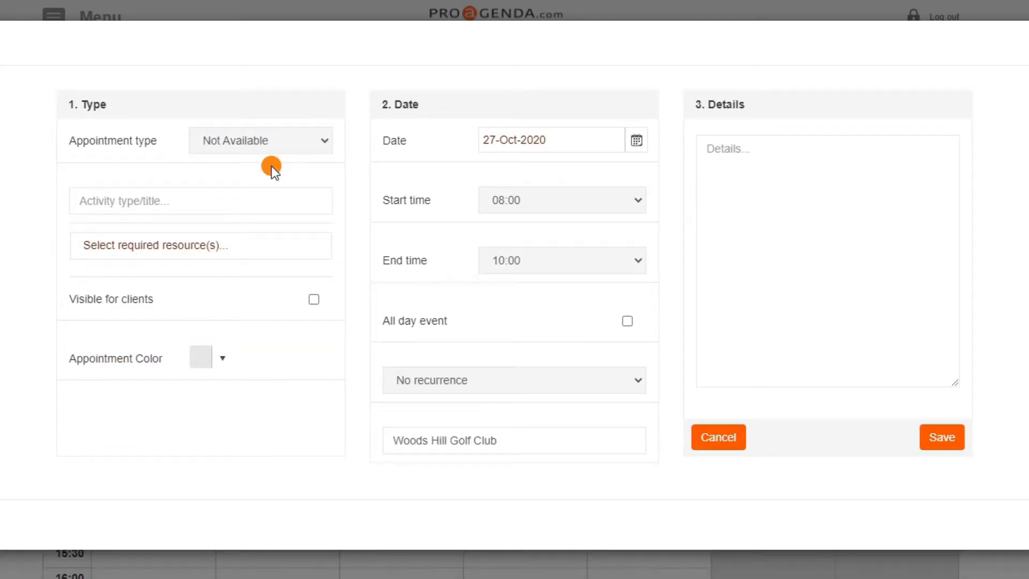
{"action": "left_click", "coordinate": [194, 199]}
{"action": "type", "text": "Off"}
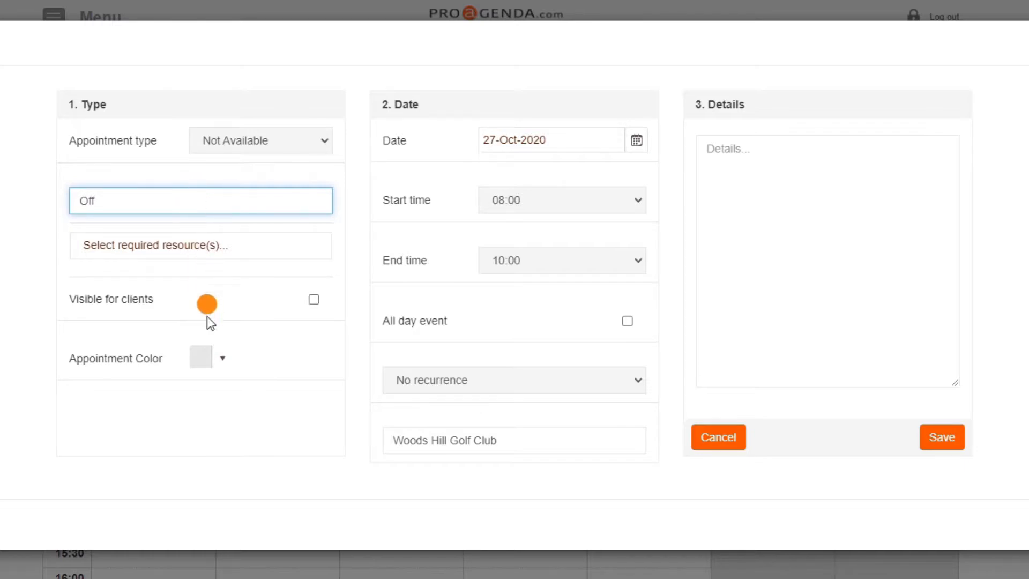
{"action": "left_click", "coordinate": [207, 361]}
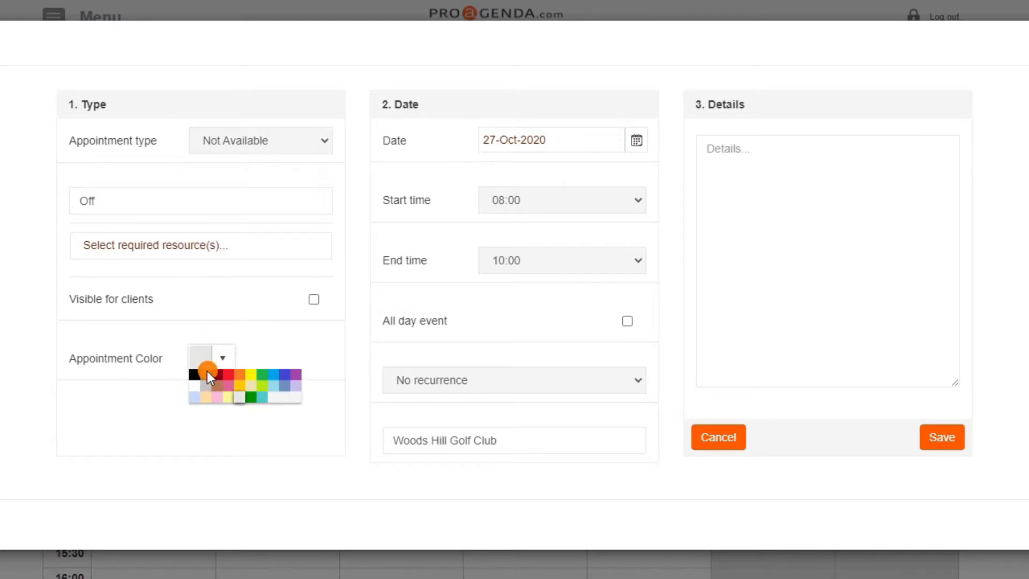
{"action": "left_click", "coordinate": [196, 377]}
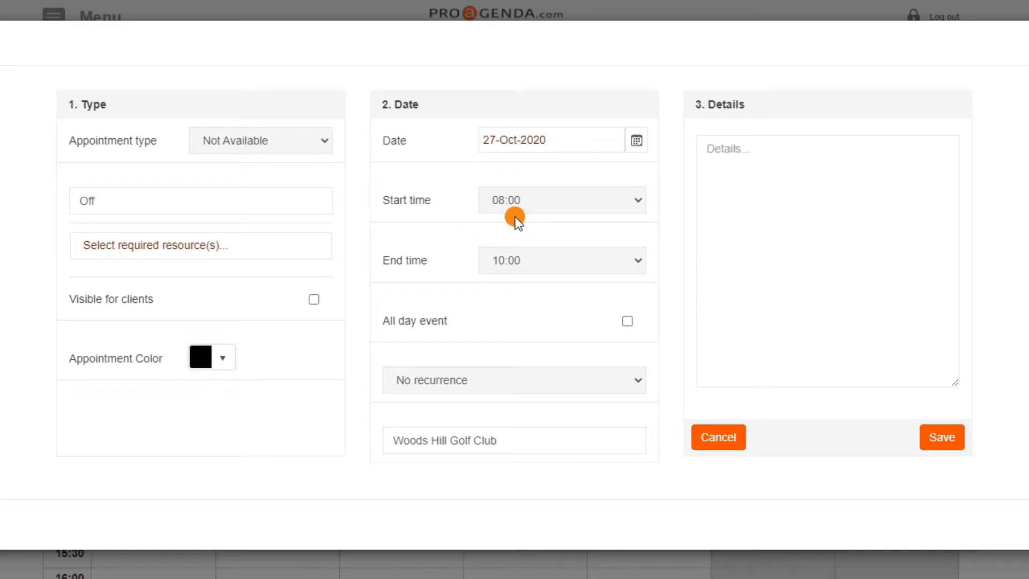
Set the entry's end time to 12:00 and save it
{"action": "left_click", "coordinate": [566, 262]}
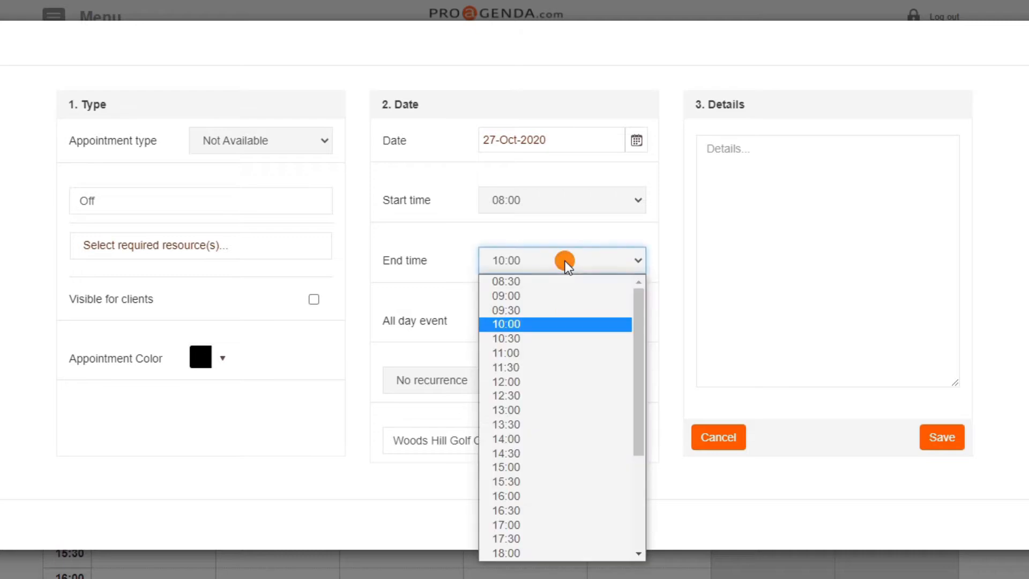
{"action": "left_click", "coordinate": [535, 382]}
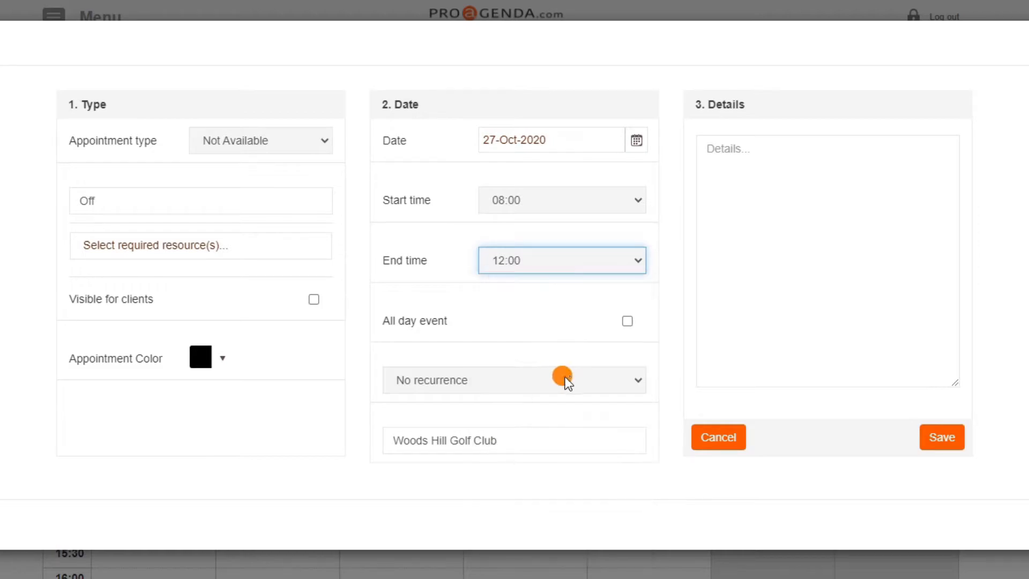
{"action": "left_click", "coordinate": [937, 441]}
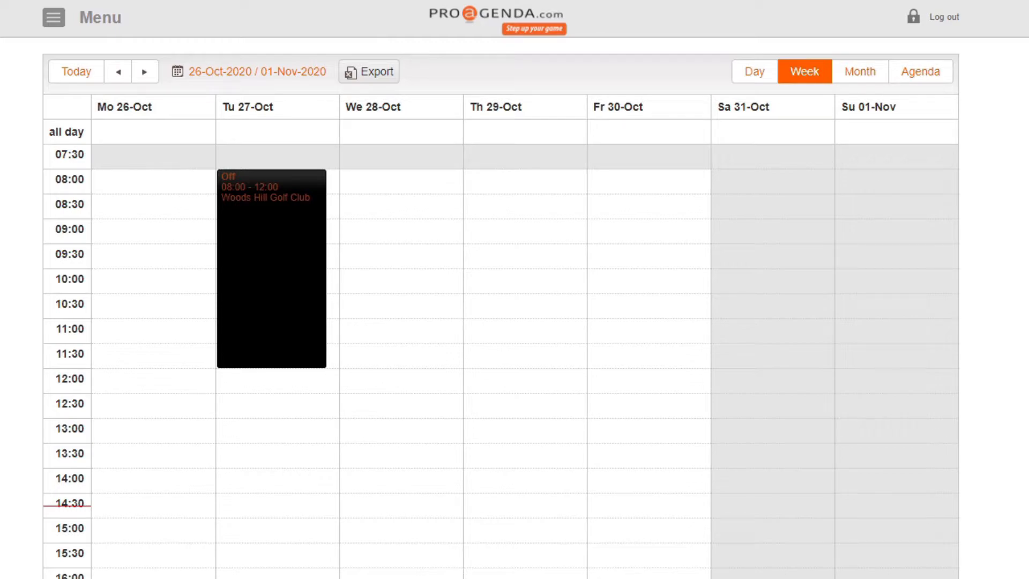
Add and save an all-day Not Available entry titled "Off" on Wednesday 28 October 2020
{"action": "left_click", "coordinate": [405, 133]}
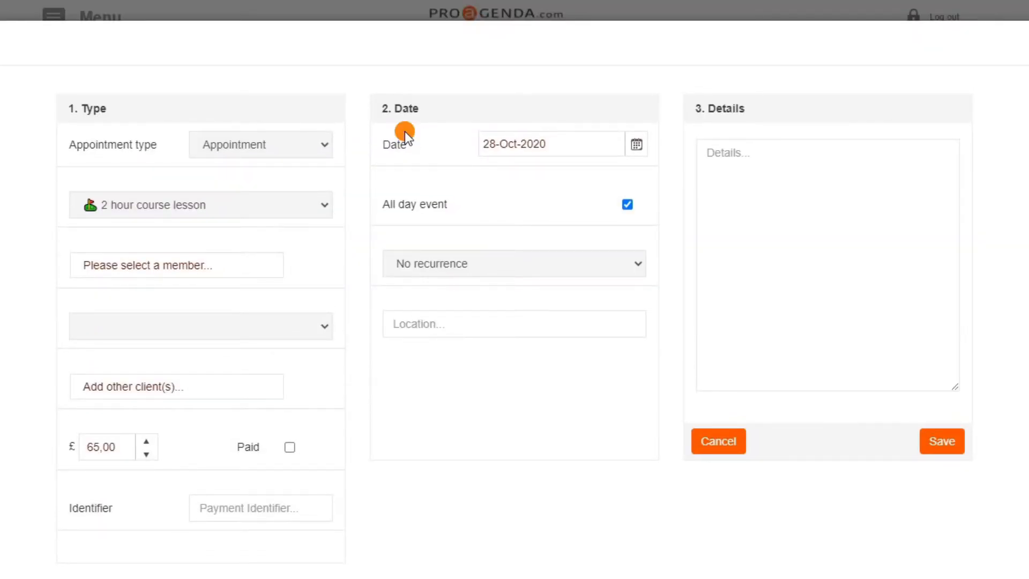
{"action": "left_click", "coordinate": [273, 146]}
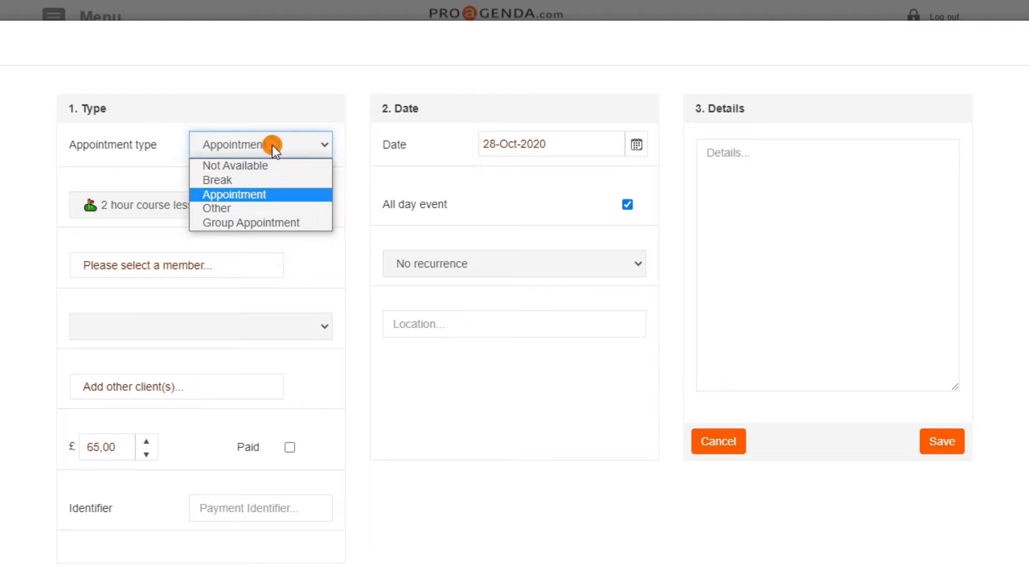
{"action": "left_click", "coordinate": [253, 165]}
{"action": "left_click", "coordinate": [214, 200]}
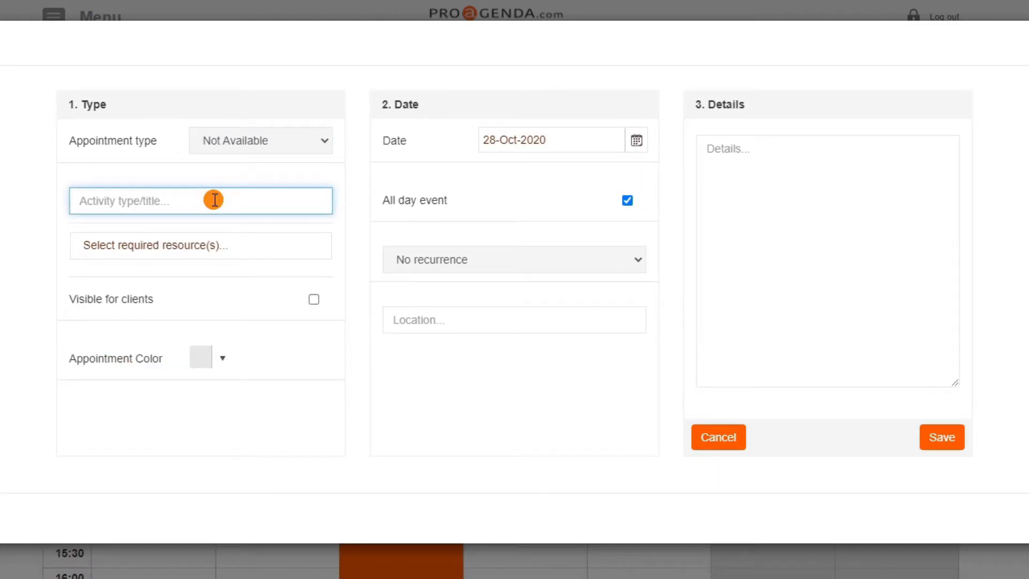
{"action": "type", "text": "Off"}
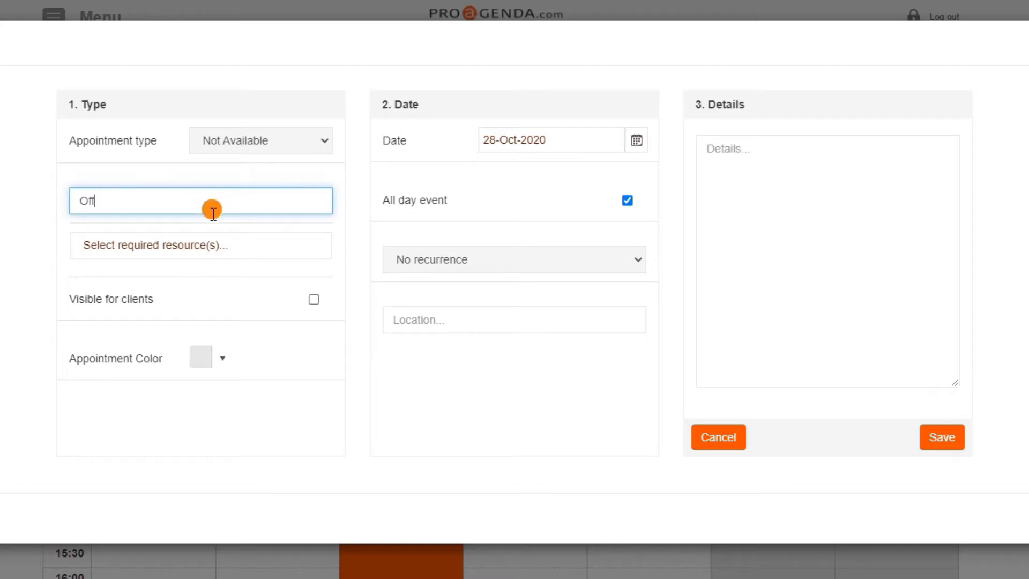
{"action": "left_click", "coordinate": [939, 441]}
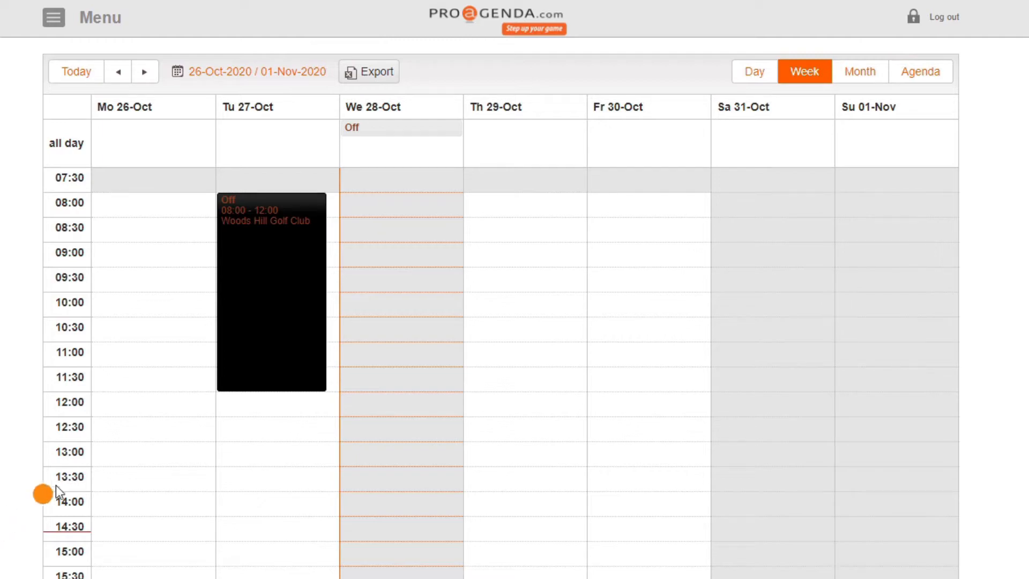
Create a Break entry titled "Break" on Monday 26 October 2020 from 13:00 to 14:00
{"action": "left_click", "coordinate": [120, 460]}
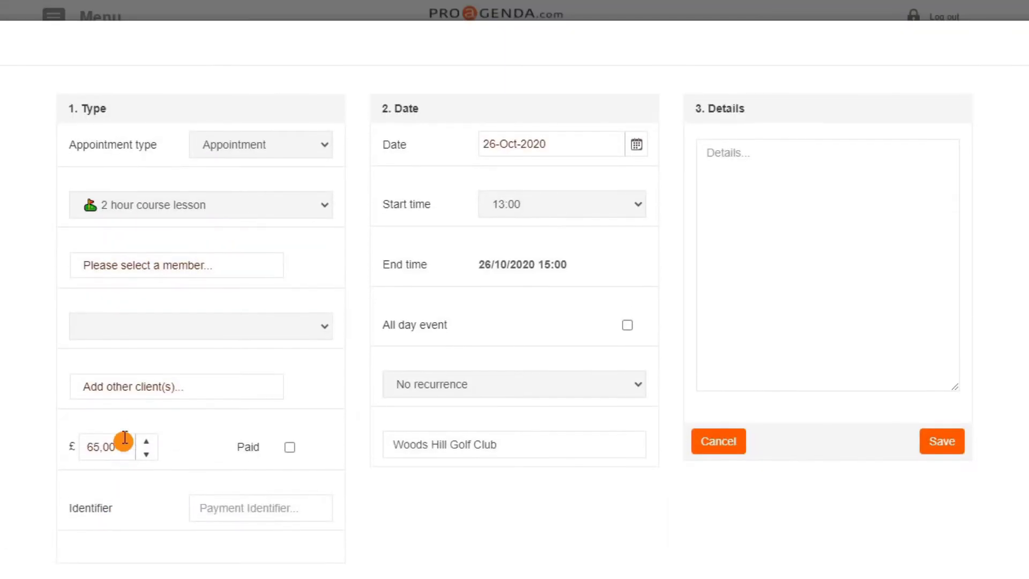
{"action": "left_click", "coordinate": [245, 147]}
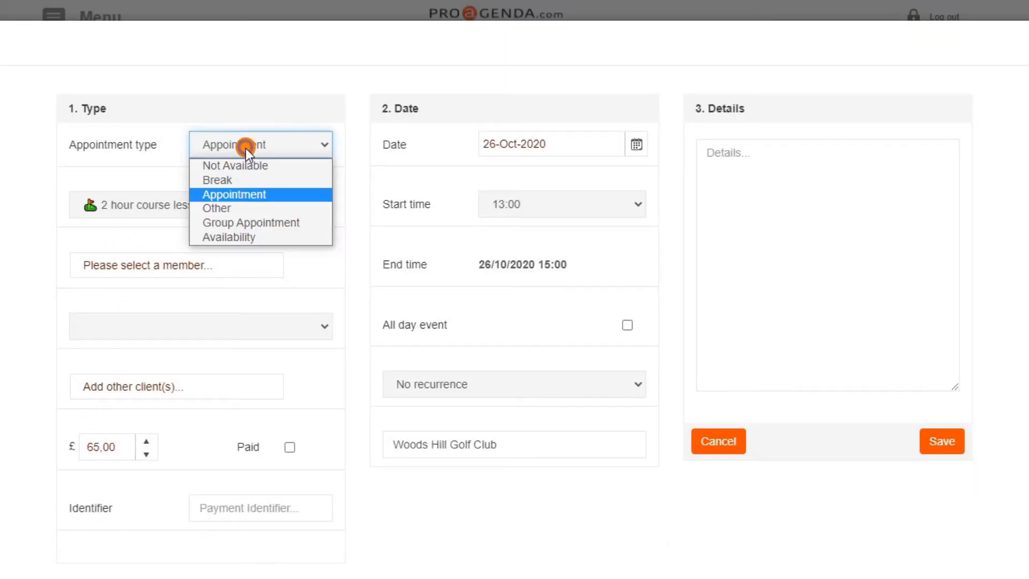
{"action": "left_click", "coordinate": [248, 179]}
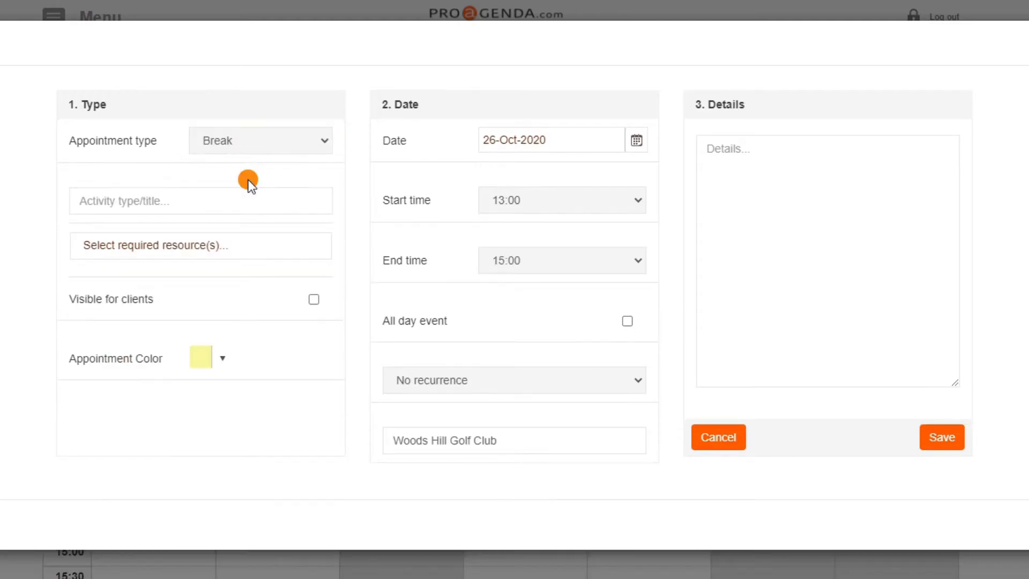
{"action": "left_click", "coordinate": [186, 208]}
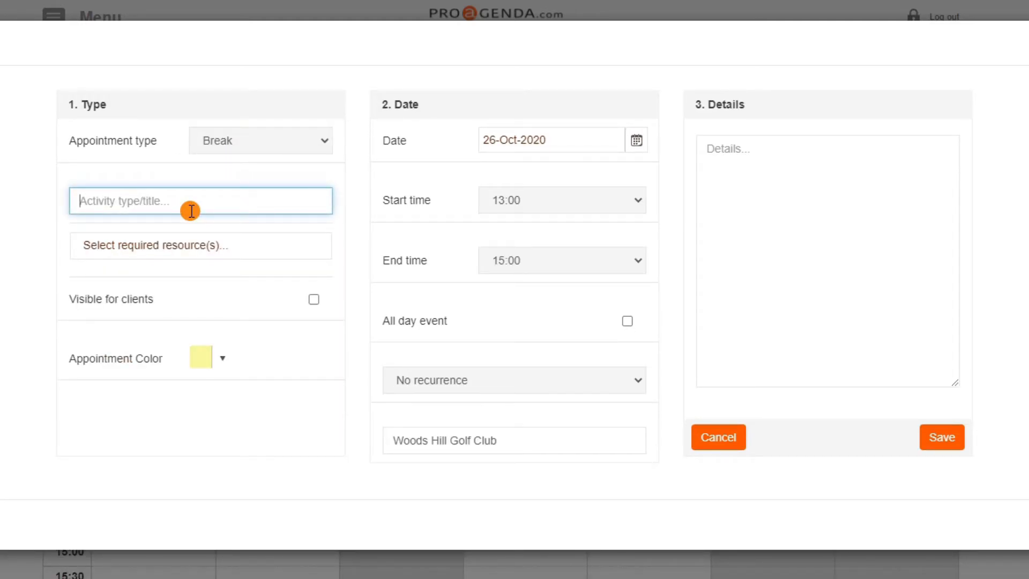
{"action": "type", "text": "Break"}
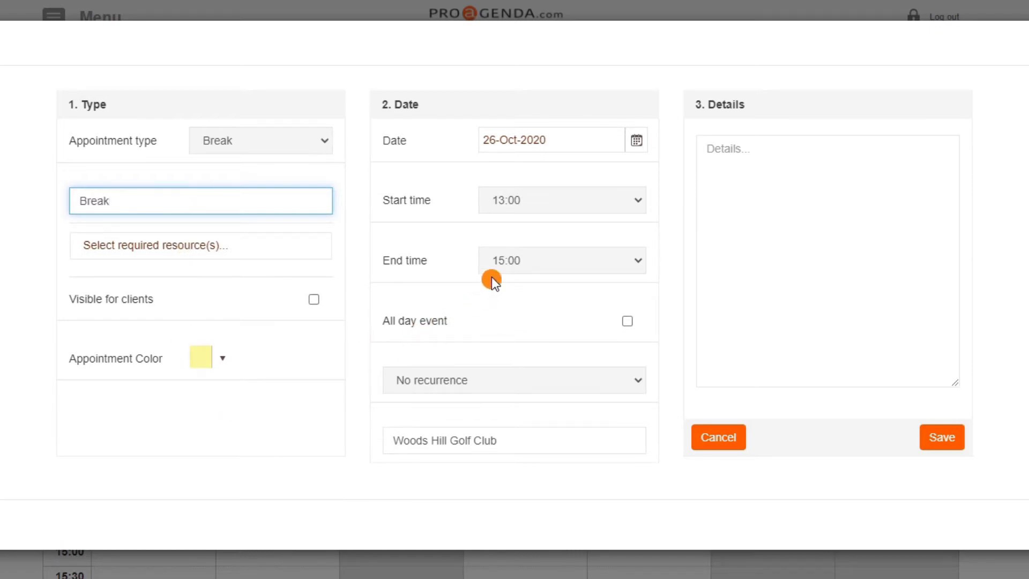
{"action": "left_click", "coordinate": [536, 260]}
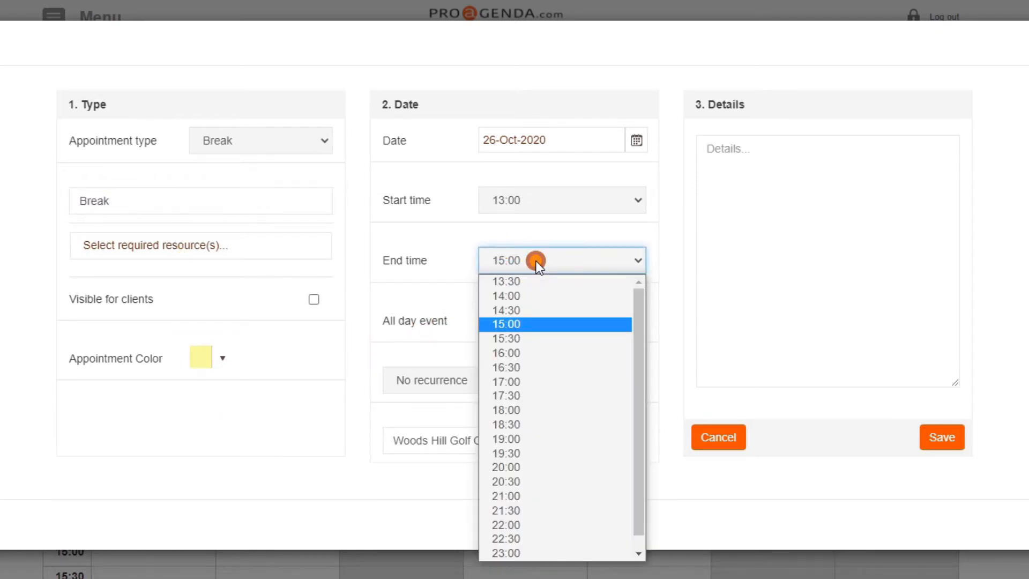
{"action": "left_click", "coordinate": [525, 294]}
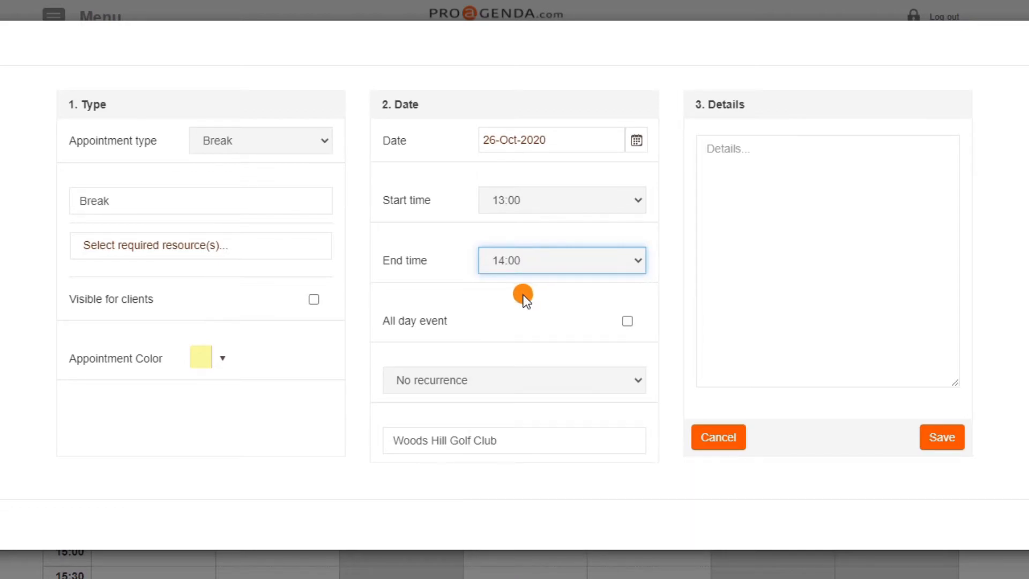
Make the break recur daily, every day, until 31 December 2021, and save it
{"action": "left_click", "coordinate": [497, 383]}
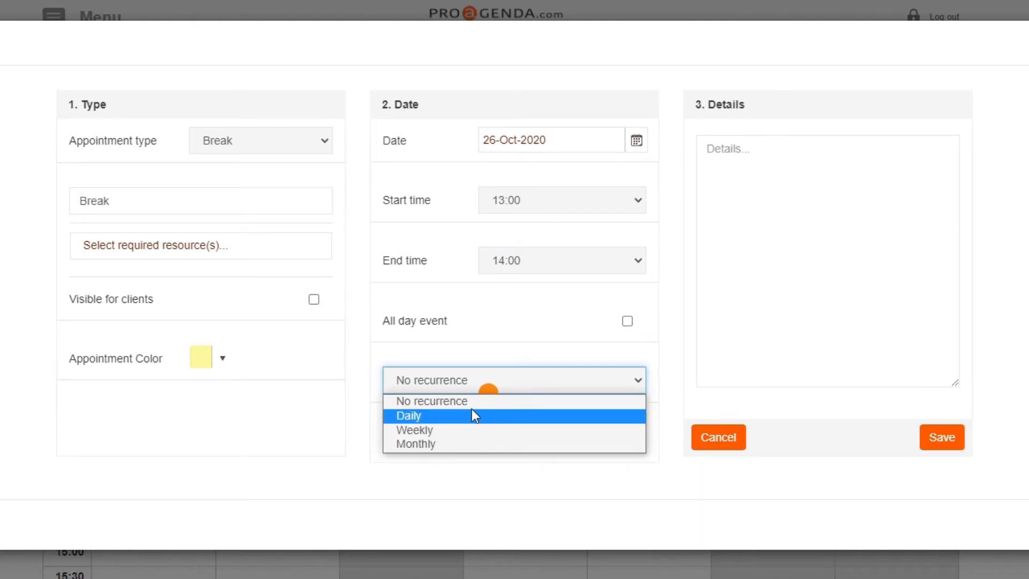
{"action": "left_click", "coordinate": [473, 415]}
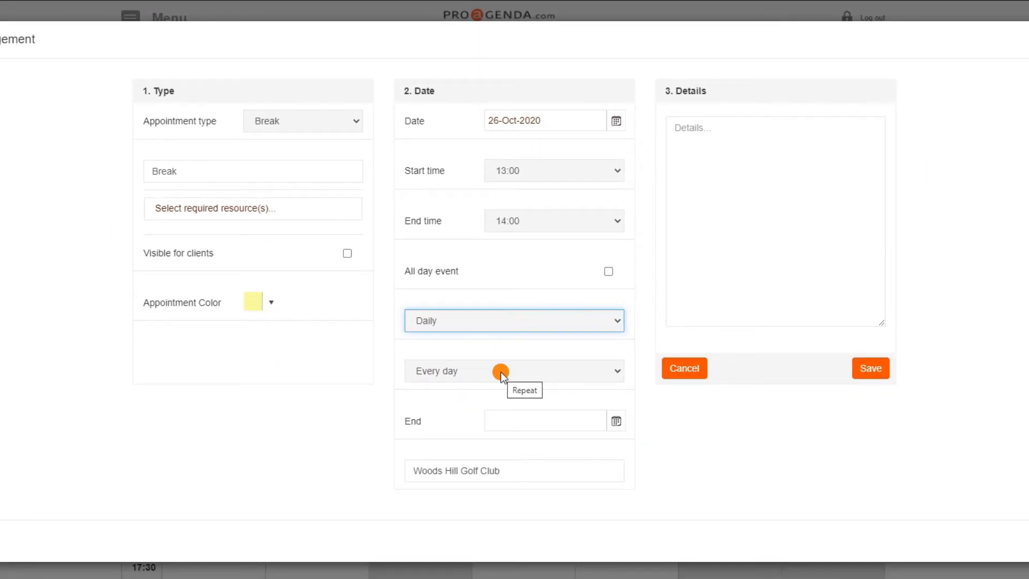
{"action": "left_click", "coordinate": [615, 421]}
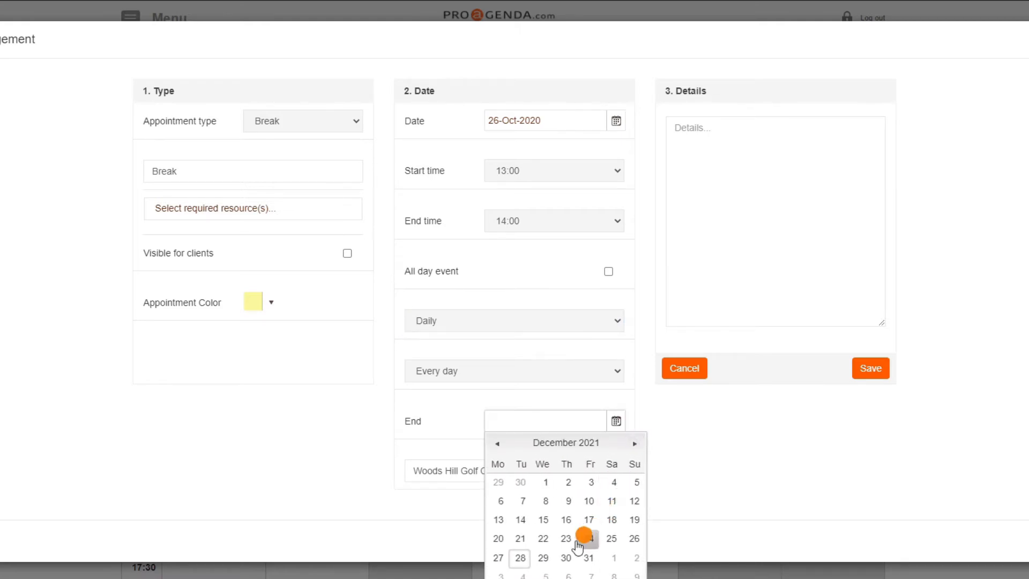
{"action": "left_click", "coordinate": [586, 560]}
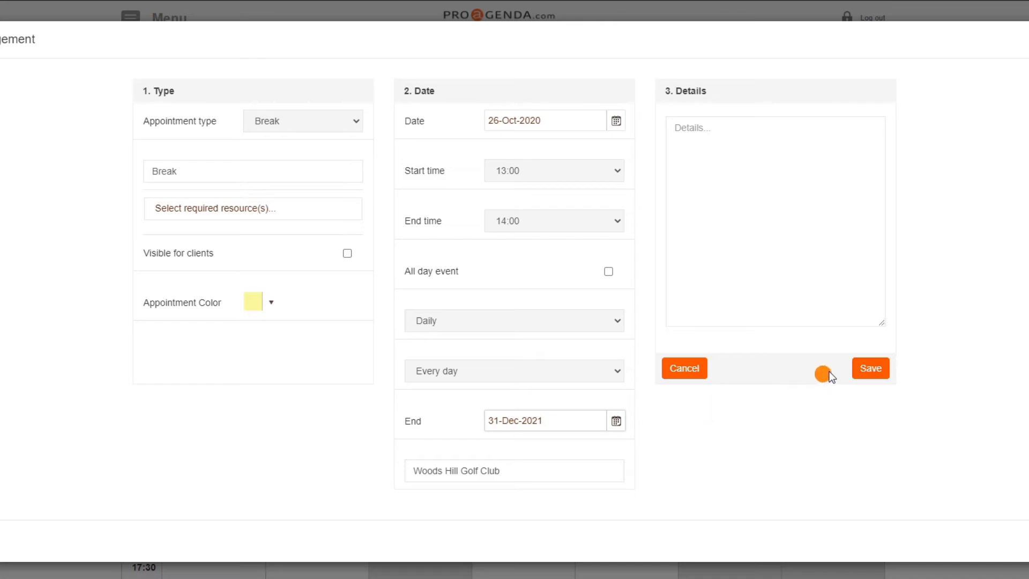
{"action": "left_click", "coordinate": [869, 370]}
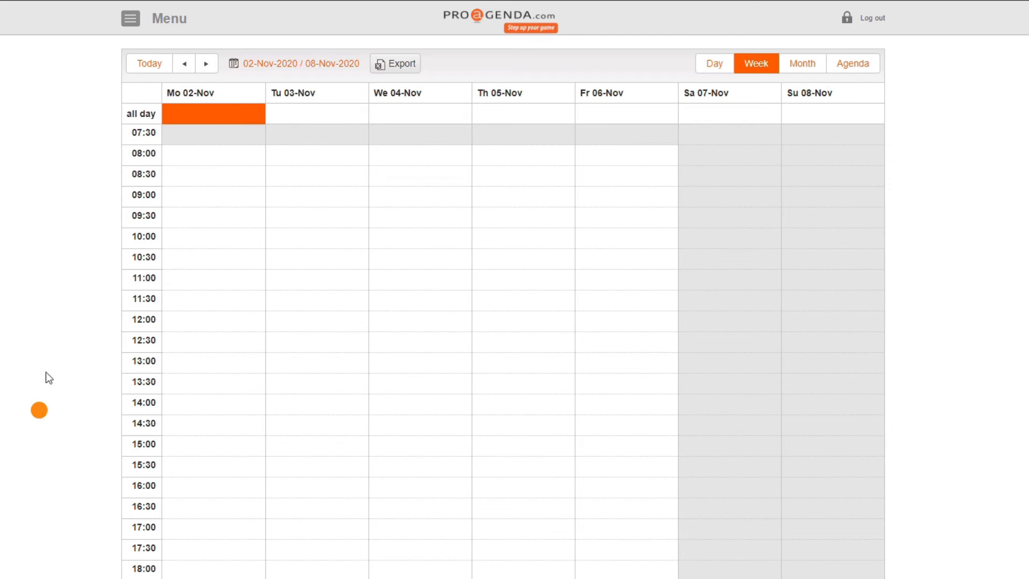
Create an all-day Not Available entry titled "Vacation" on Monday 2 November 2020
{"action": "left_click", "coordinate": [206, 116]}
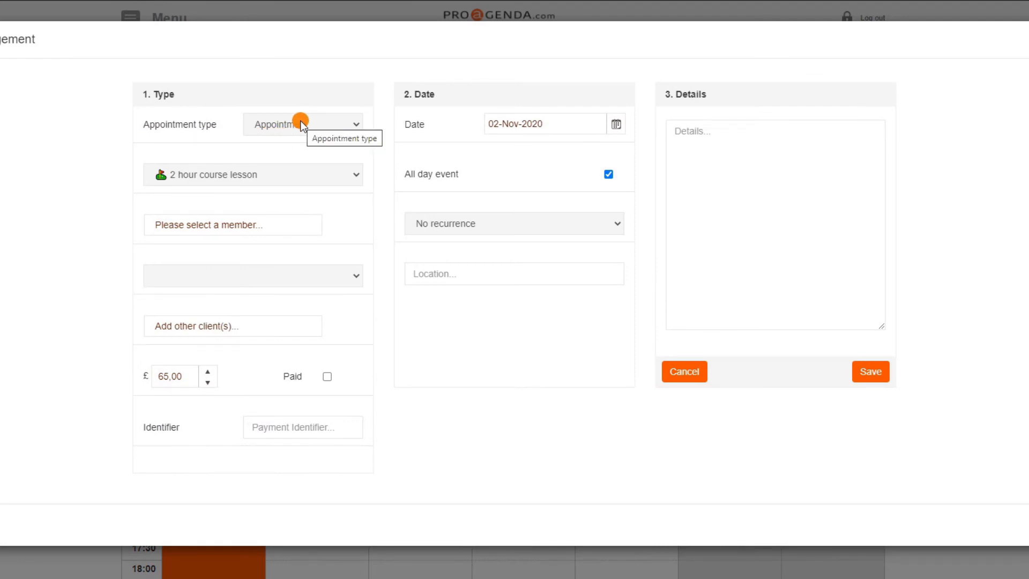
{"action": "left_click", "coordinate": [301, 125]}
{"action": "left_click", "coordinate": [311, 139]}
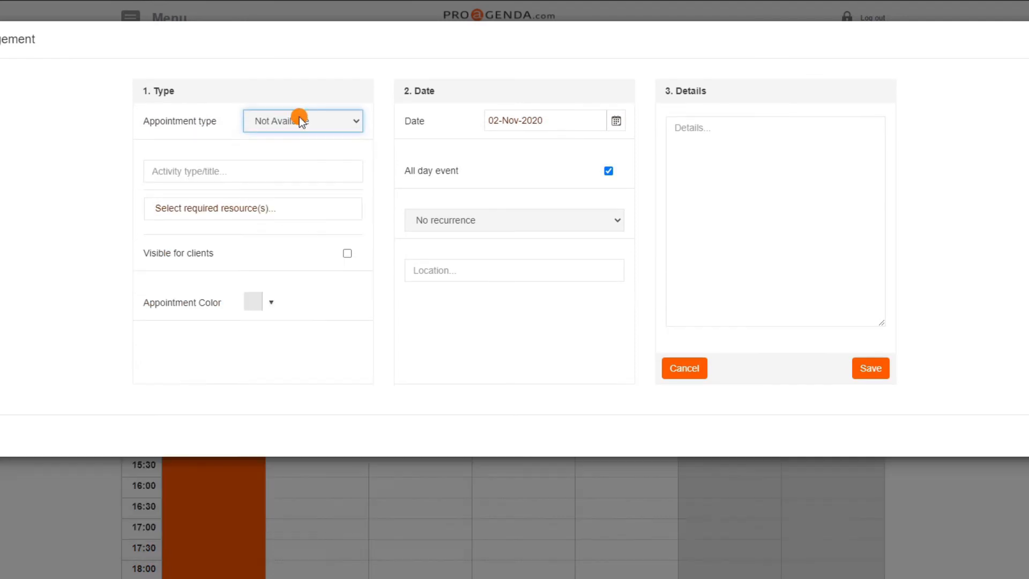
{"action": "left_click", "coordinate": [236, 172]}
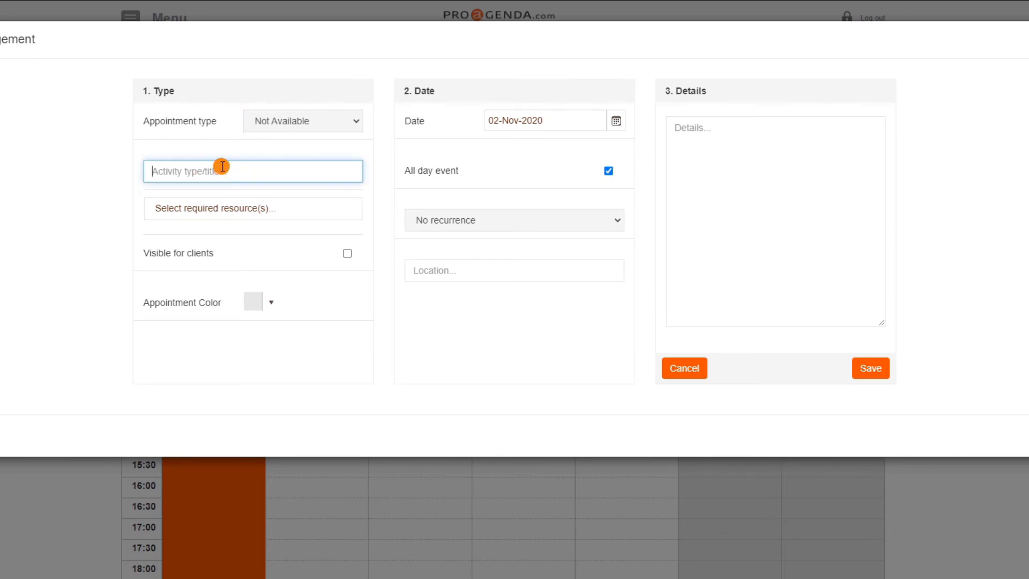
{"action": "type", "text": "Vacation"}
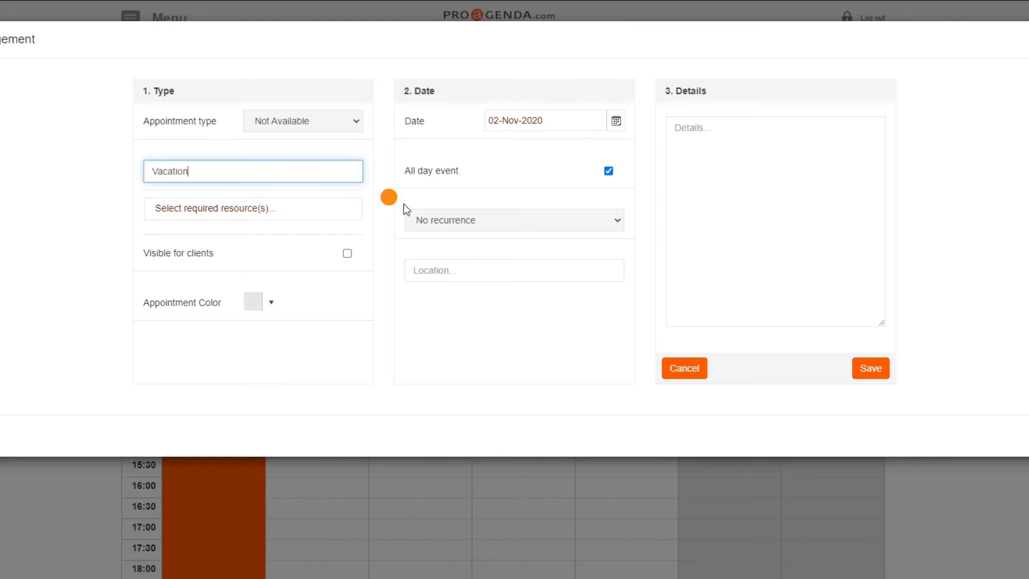
Repeat the vacation entry daily until 8 November 2020 and save it
{"action": "left_click", "coordinate": [523, 221]}
{"action": "left_click", "coordinate": [511, 248]}
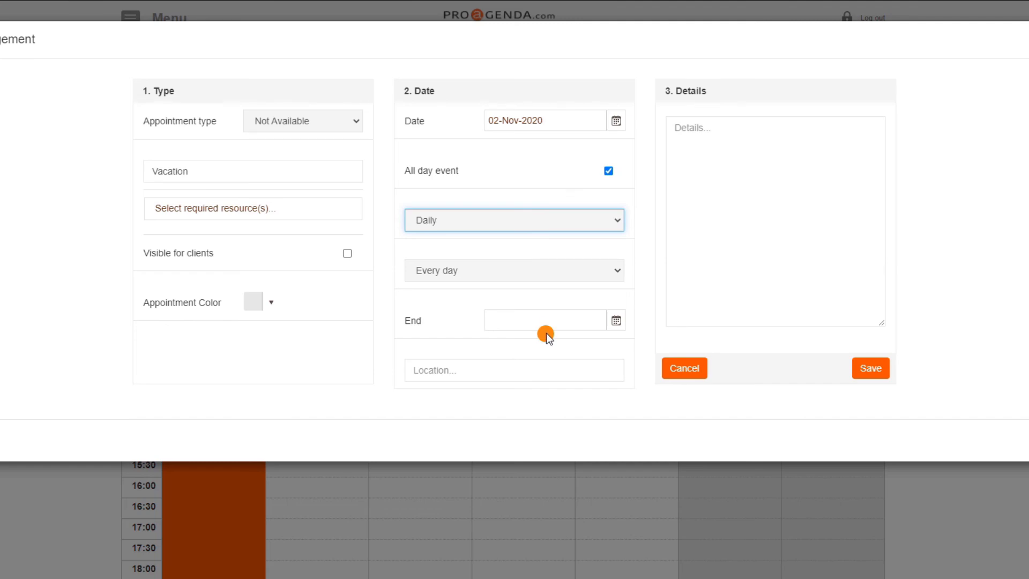
{"action": "left_click", "coordinate": [615, 327]}
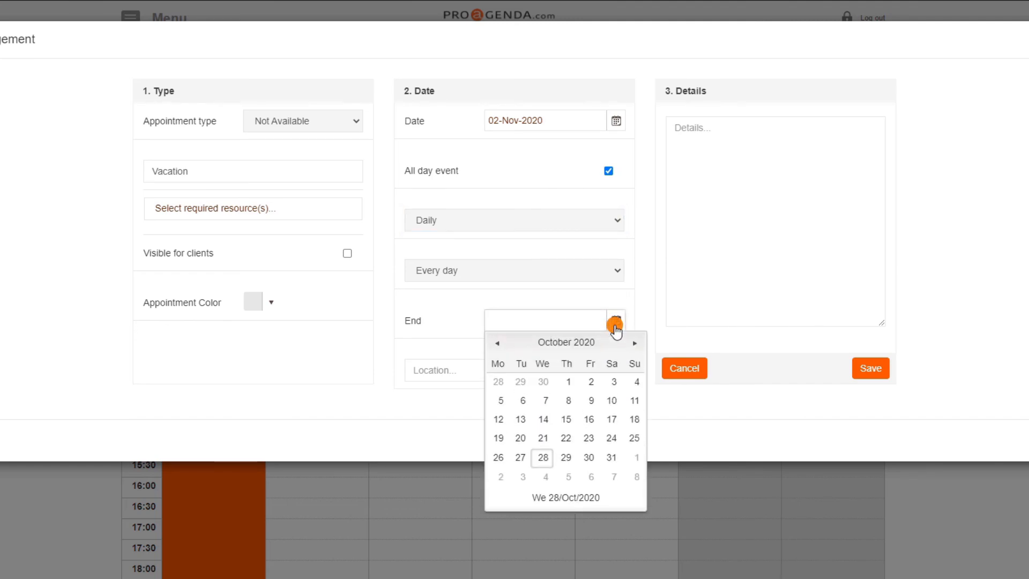
{"action": "left_click", "coordinate": [628, 480]}
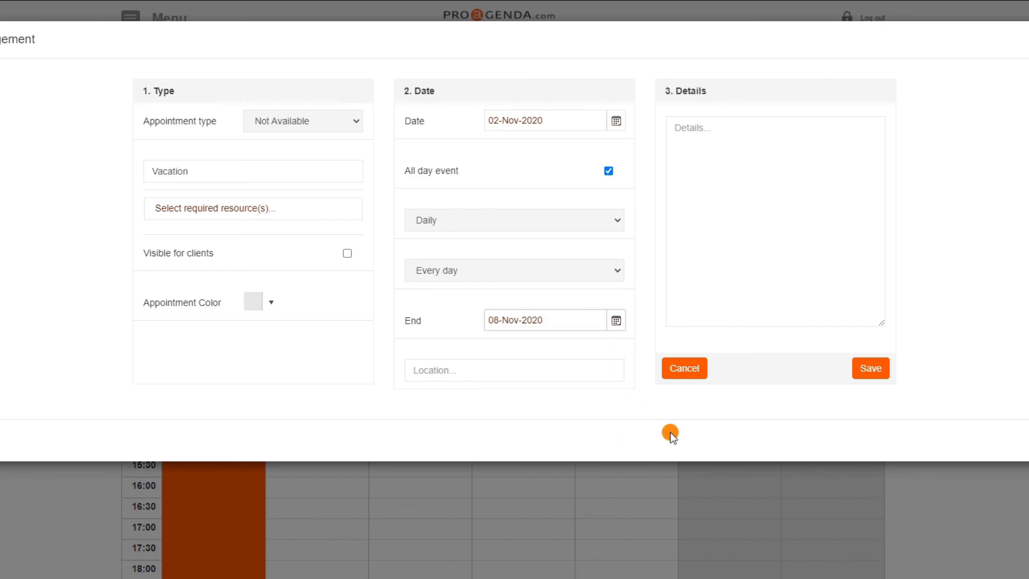
{"action": "left_click", "coordinate": [877, 371]}
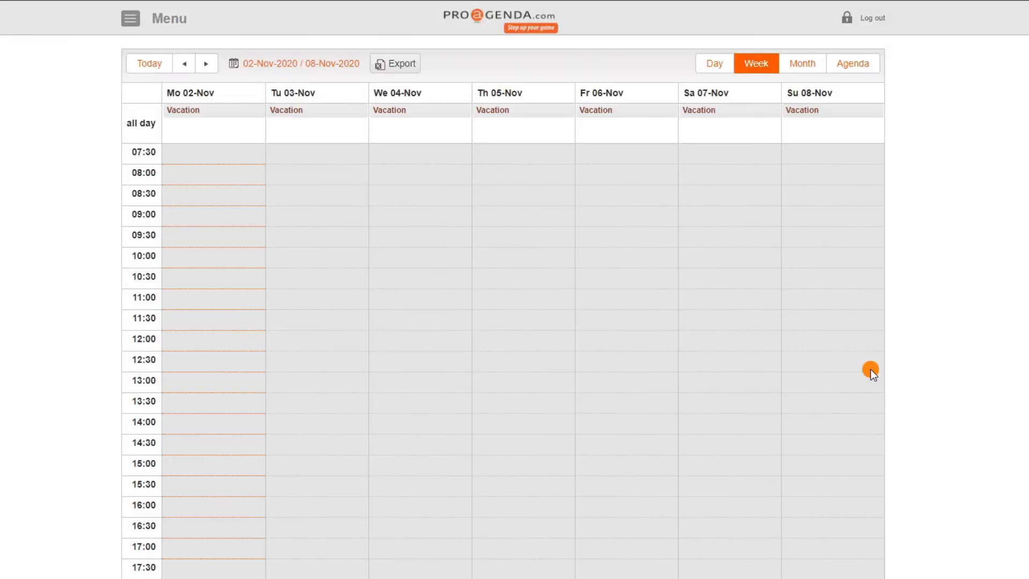